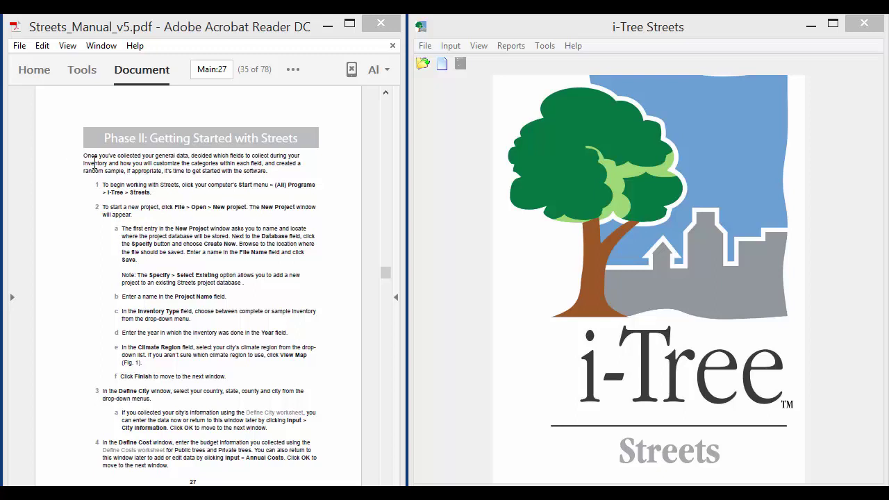
# Bring up the i-Tree Streets Help options beside the manual's page 27.
pyautogui.click(574, 45)
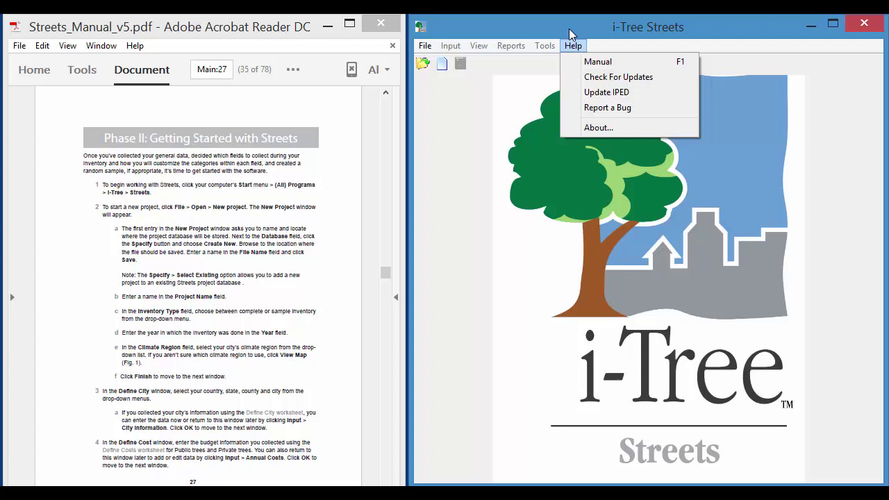
# Maximize the i-Tree Streets window over the manual.
pyautogui.click(833, 25)
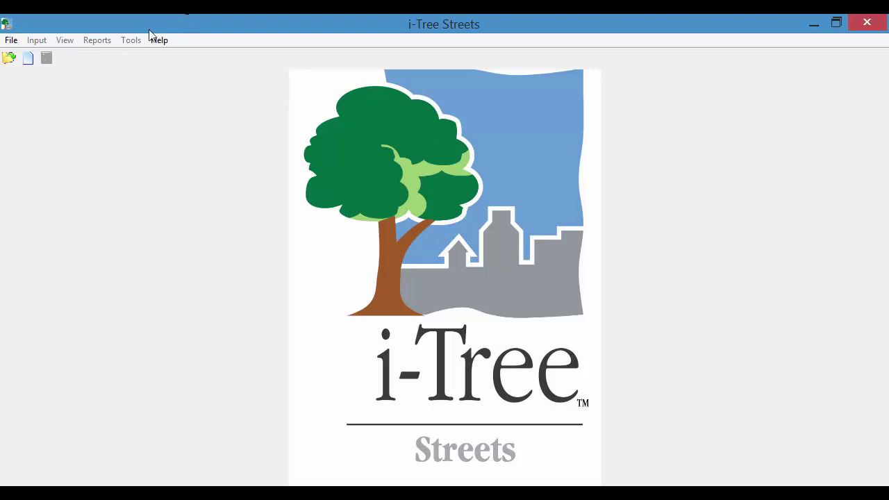
# Start a new project from File > Open > New Project.
pyautogui.click(10, 43)
pyautogui.moveTo(20, 55)
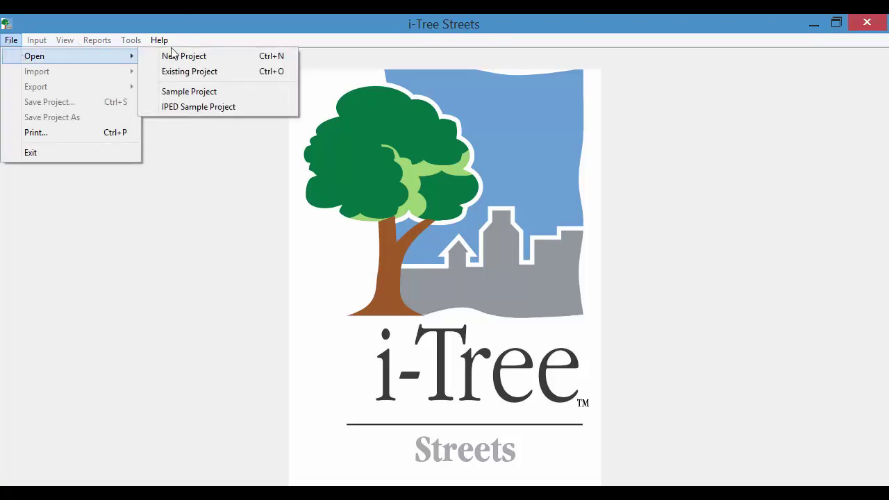
pyautogui.press('Escape')
pyautogui.press('Escape')
pyautogui.click(20, 44)
pyautogui.moveTo(89, 60)
pyautogui.click(186, 58)
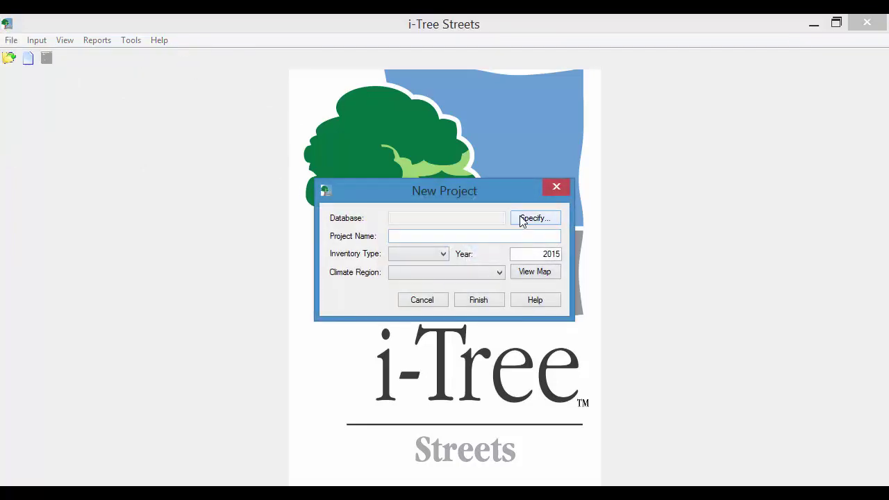
# Create and save a new project database named 'Als pilot test'.
pyautogui.click(541, 221)
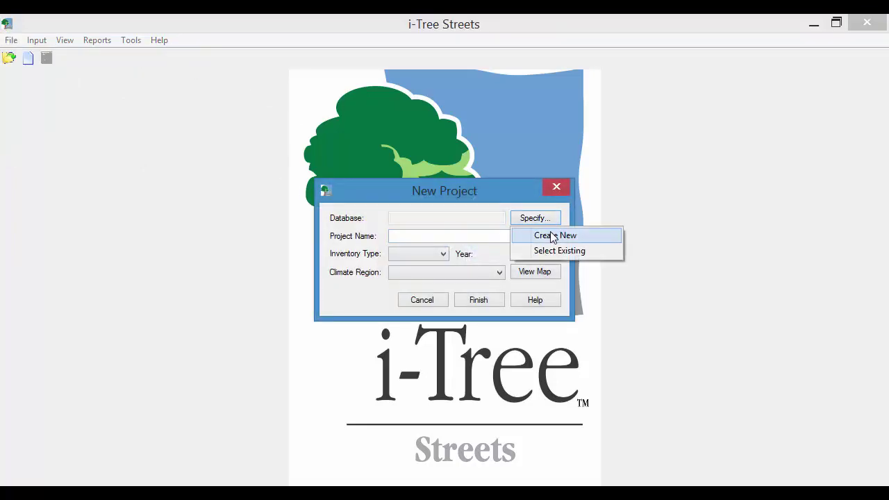
pyautogui.click(552, 236)
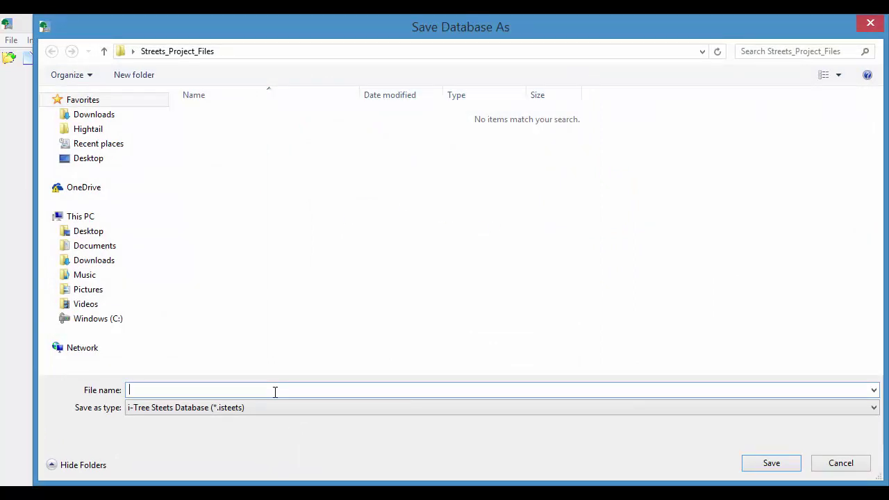
pyautogui.write('Als pilot test')
pyautogui.click(776, 464)
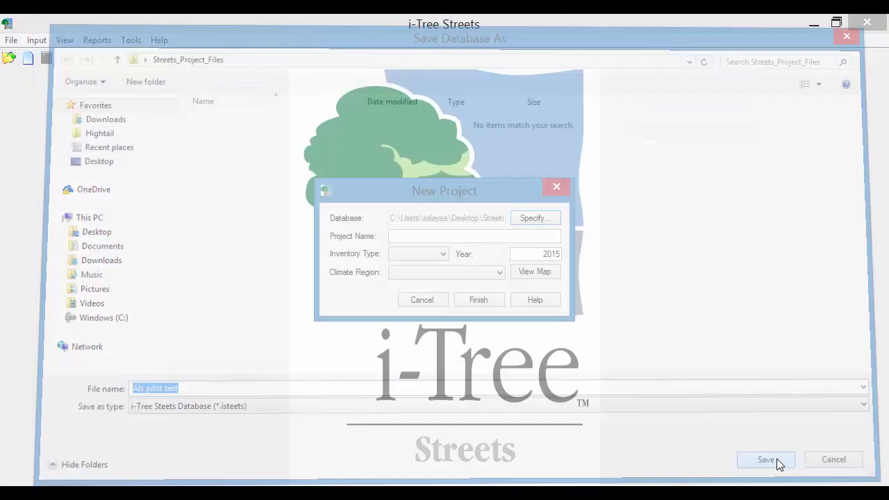
# Name the project 'Chicago Galewood' and set its inventory type to Complete.
pyautogui.click(429, 237)
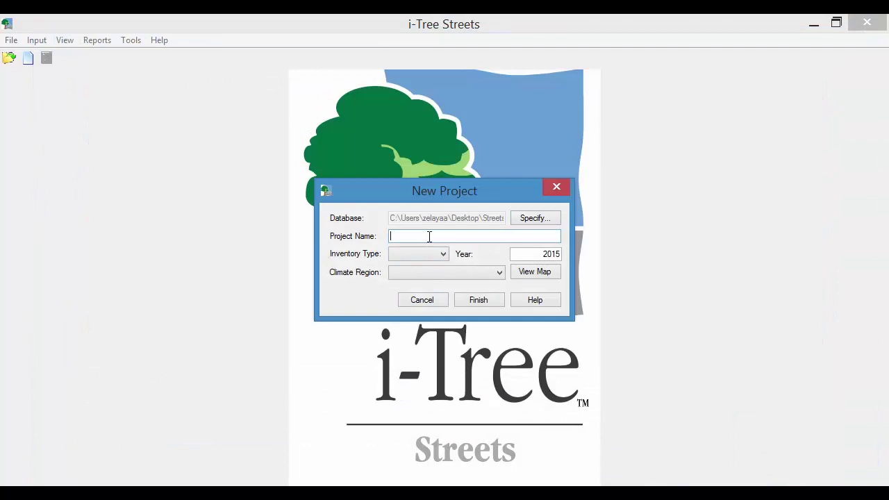
pyautogui.write('Chicago Galewood')
pyautogui.click(442, 254)
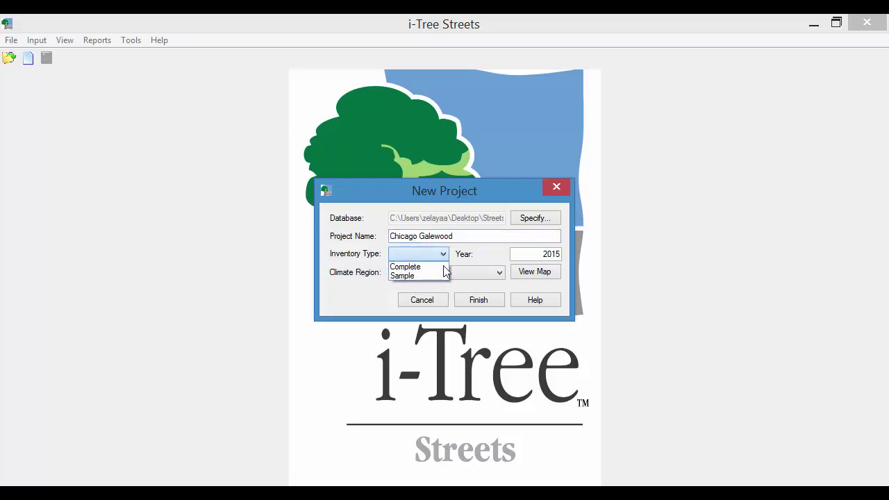
pyautogui.click(443, 267)
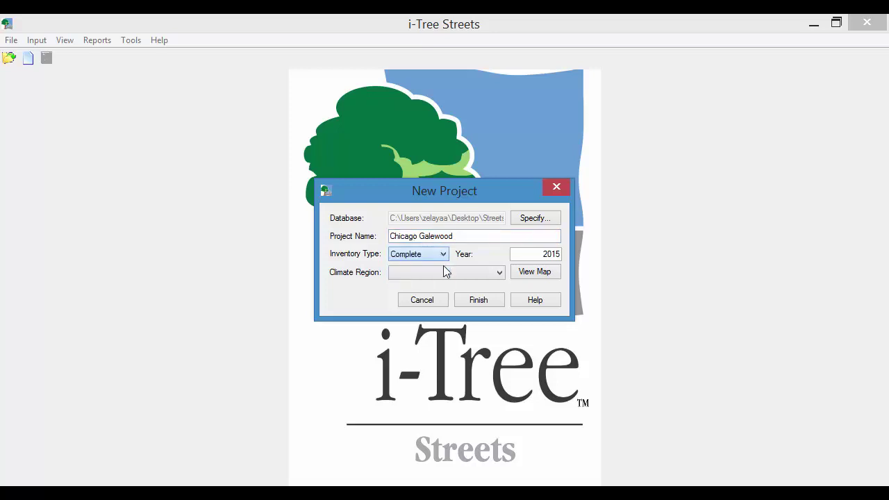
# After checking the climate zone map, choose the Midwest climate region and finish.
pyautogui.click(500, 273)
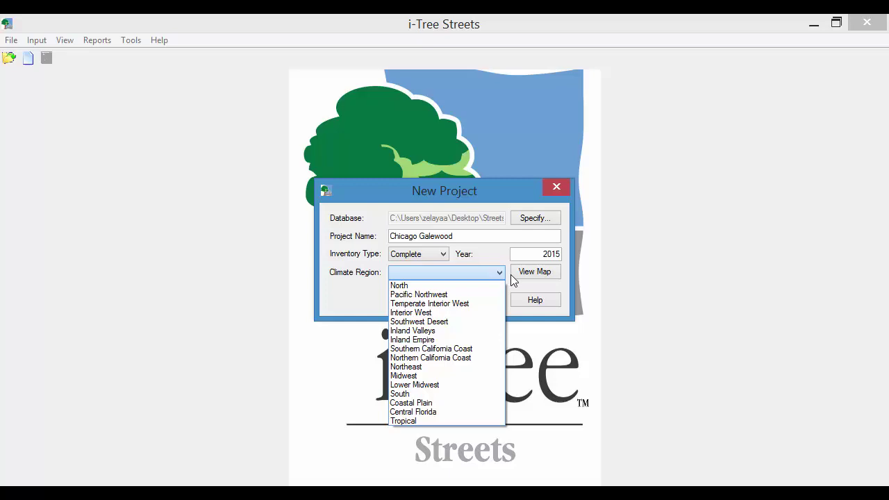
pyautogui.click(526, 274)
pyautogui.click(526, 274)
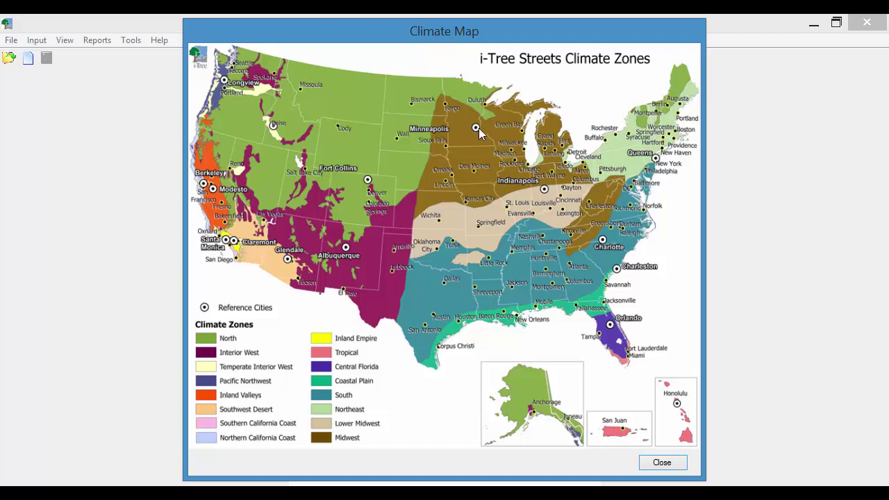
pyautogui.click(660, 467)
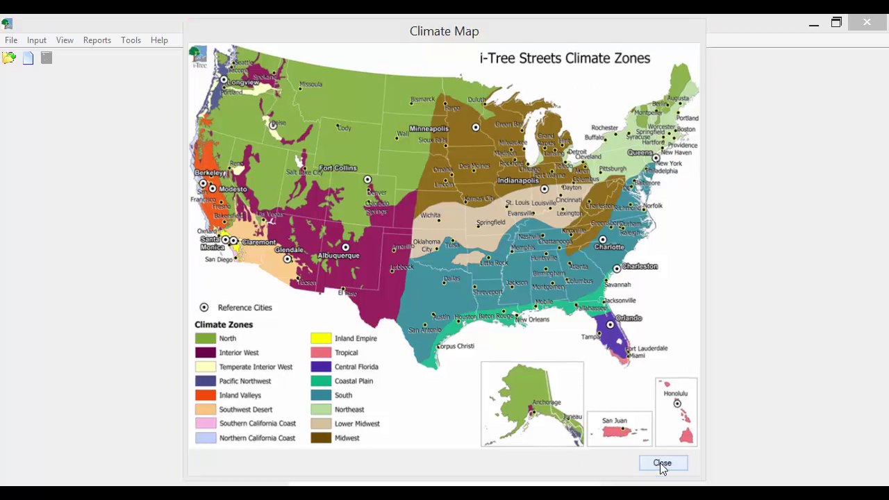
pyautogui.click(502, 273)
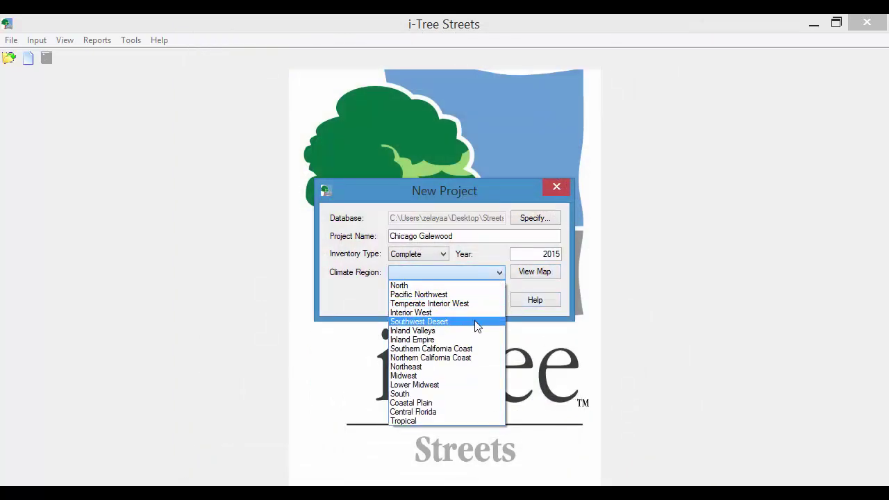
pyautogui.click(470, 375)
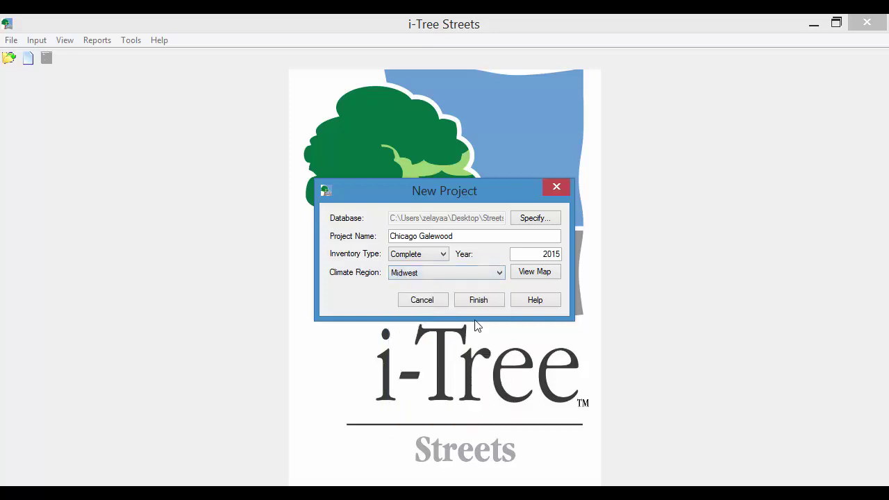
pyautogui.click(478, 300)
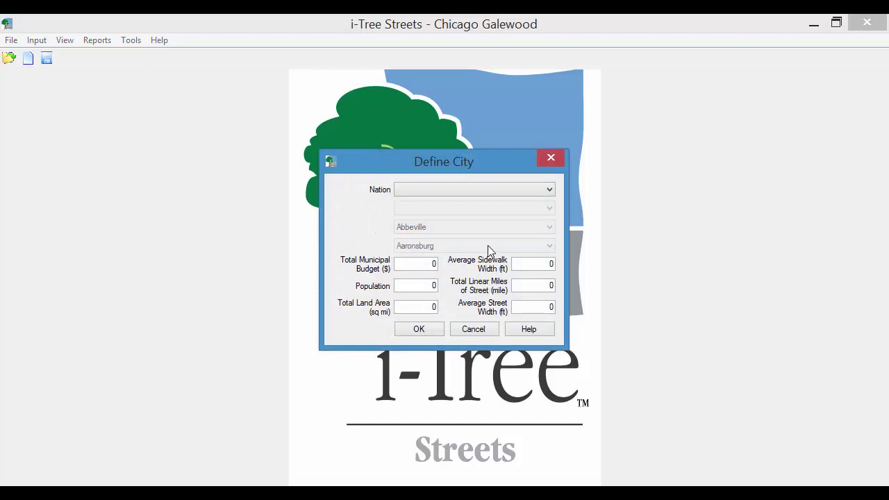
# Choose United States of America as the nation and Illinois as the state.
pyautogui.click(549, 190)
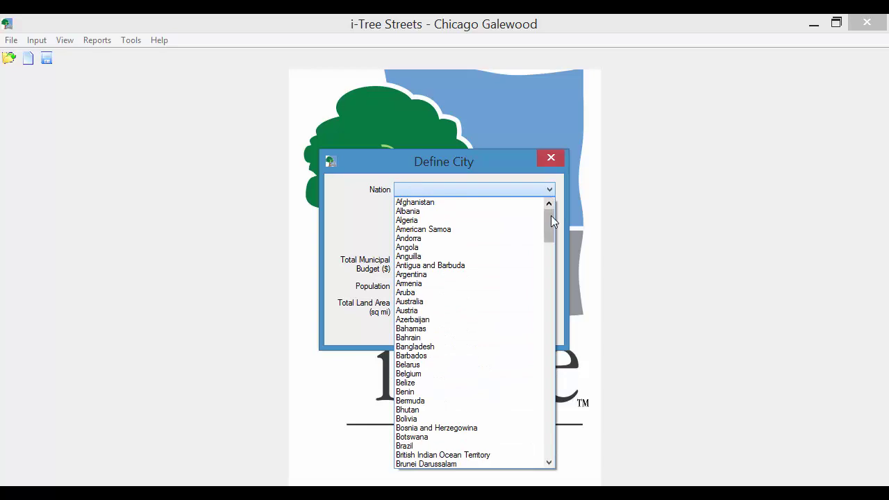
pyautogui.moveTo(551, 215); pyautogui.dragTo(562, 432)
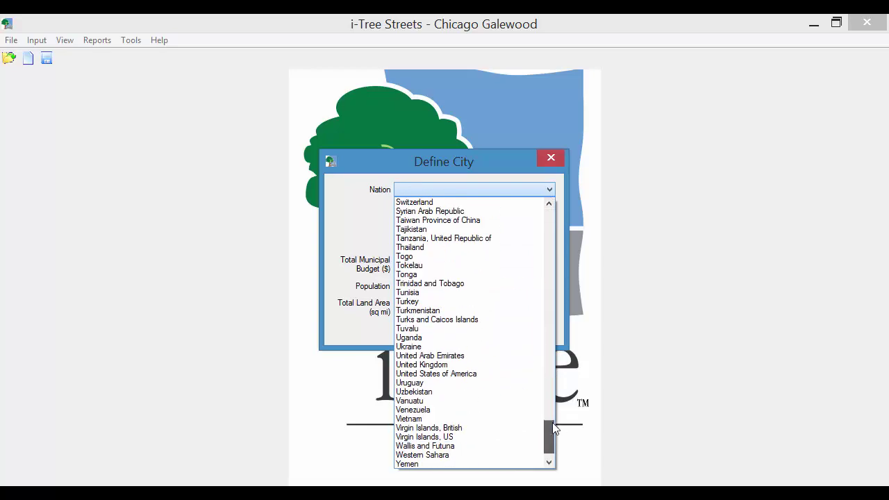
pyautogui.click(497, 374)
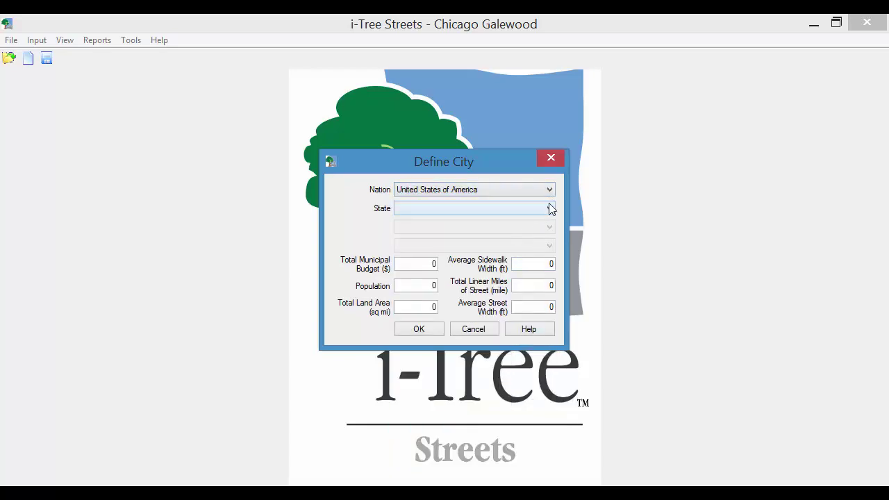
pyautogui.click(550, 208)
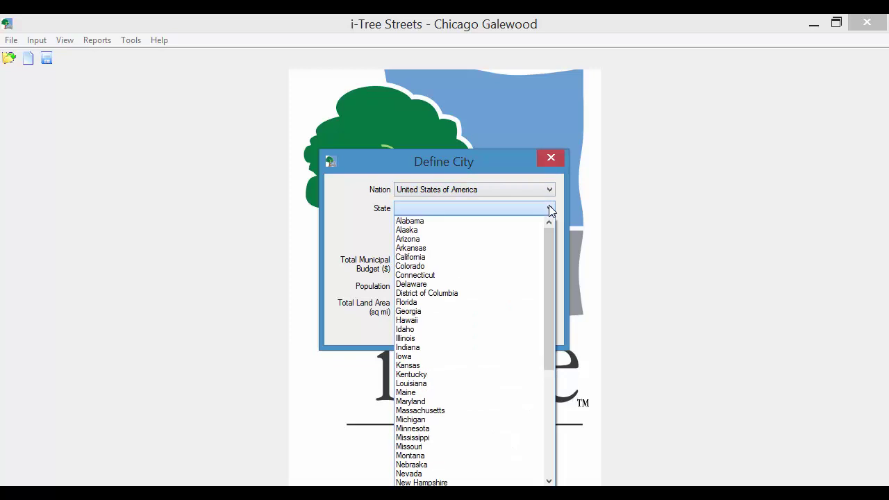
pyautogui.click(479, 337)
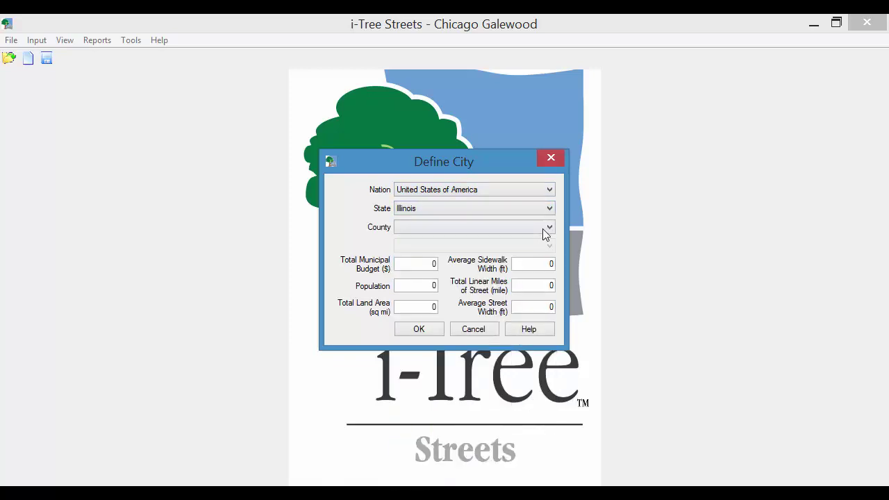
# Pick Cook as the county and Chicago as the city.
pyautogui.click(548, 228)
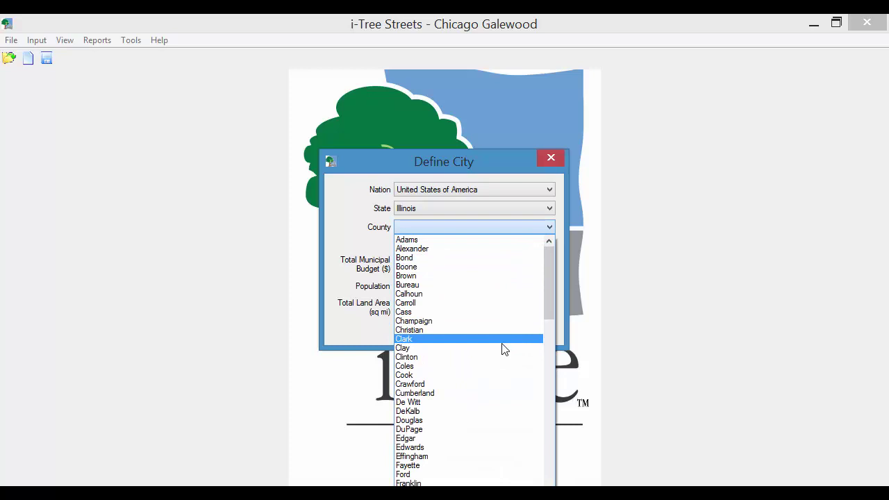
pyautogui.click(506, 376)
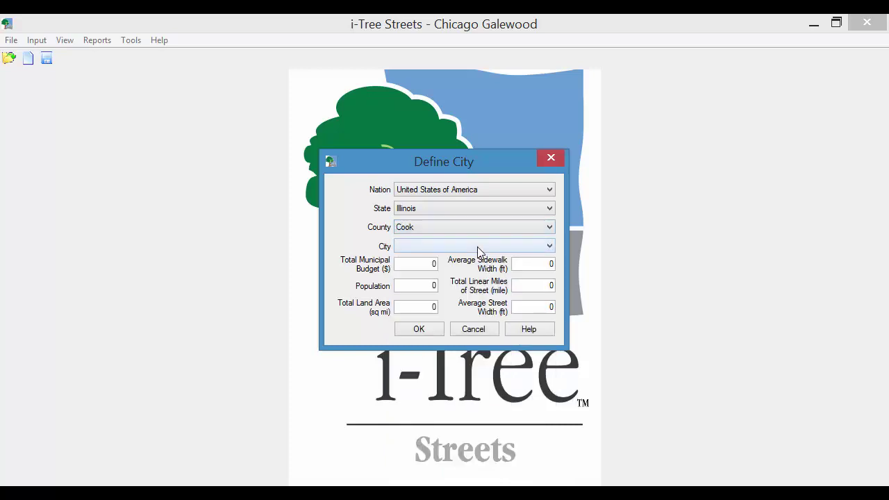
pyautogui.click(477, 246)
pyautogui.click(460, 199)
pyautogui.click(434, 285)
# Accept the Chicago city details in the Define City dialog.
pyautogui.click(429, 329)
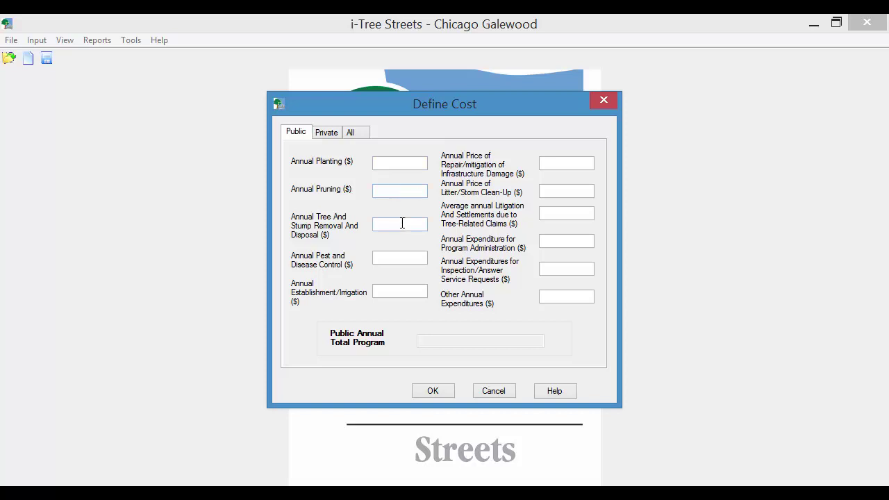
# Leave the Define Cost fields blank and accept the default benefit prices.
pyautogui.click(437, 394)
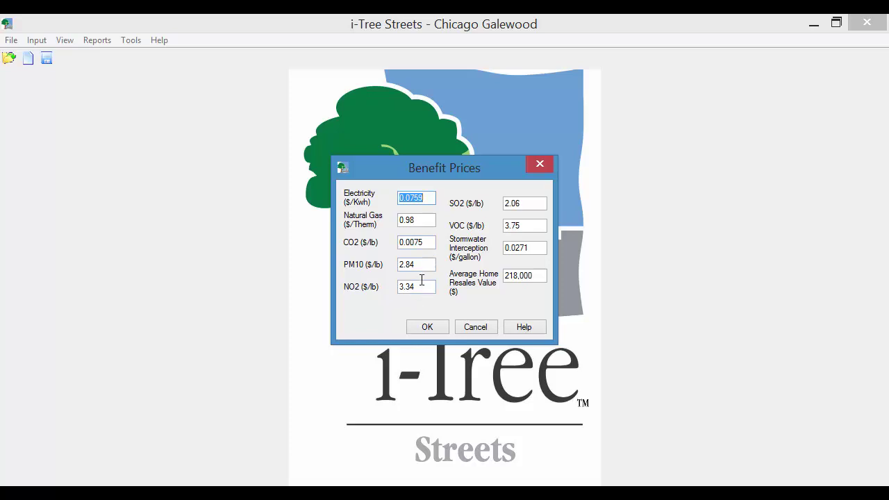
pyautogui.click(427, 327)
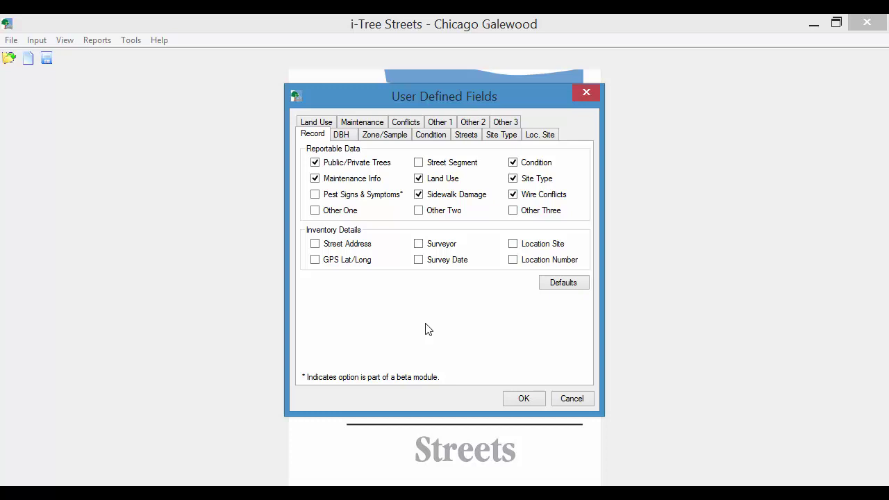
# Accept the default User Defined Fields to complete the project setup.
pyautogui.click(523, 400)
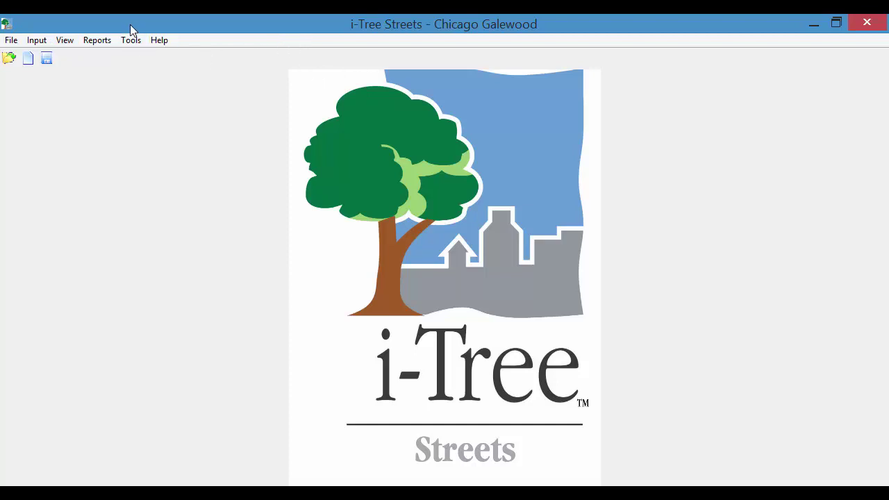
pyautogui.click(38, 41)
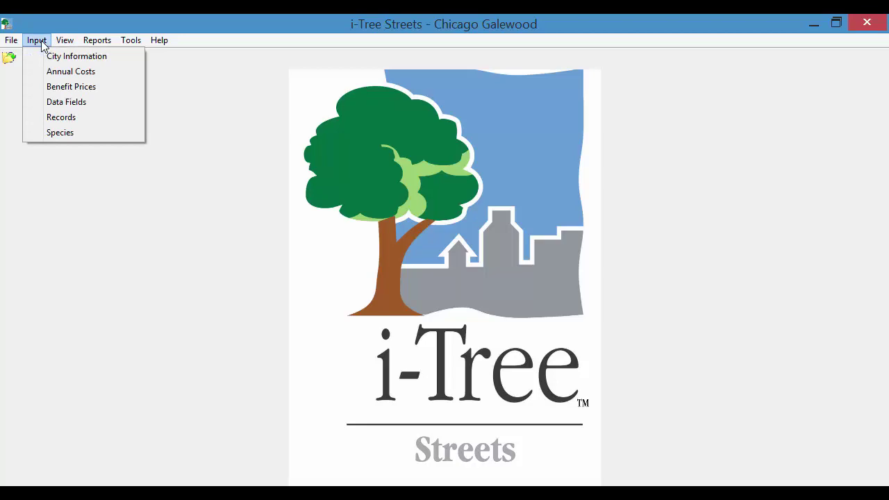
pyautogui.click(65, 102)
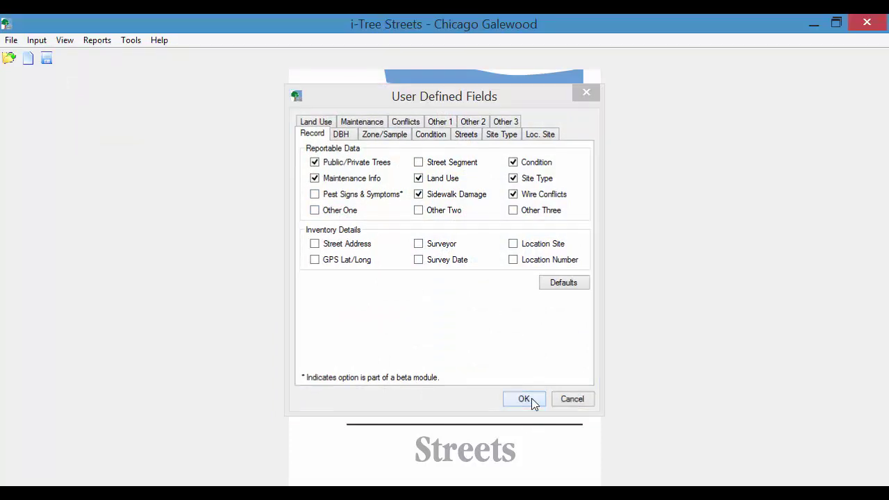
pyautogui.click(532, 398)
pyautogui.click(38, 41)
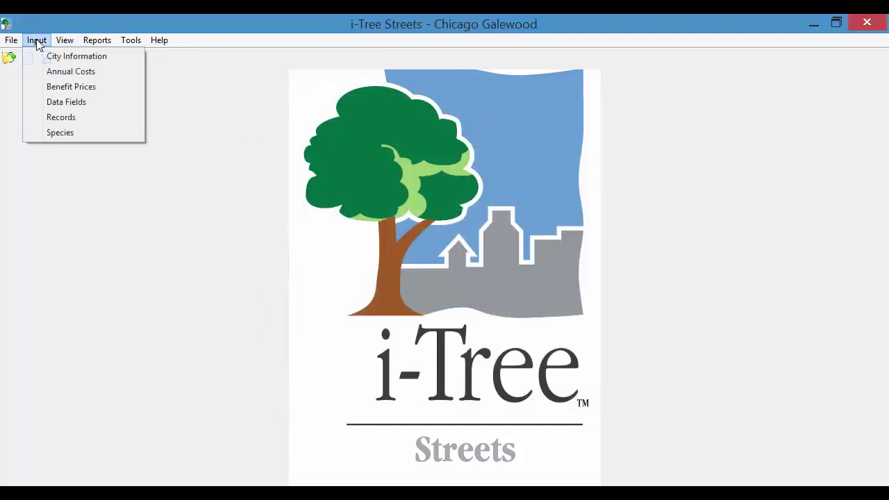
pyautogui.click(64, 90)
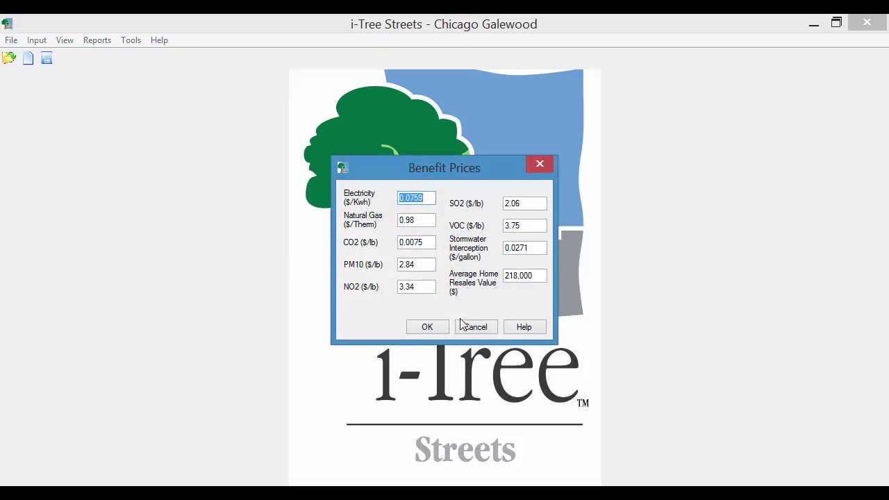
pyautogui.click(430, 329)
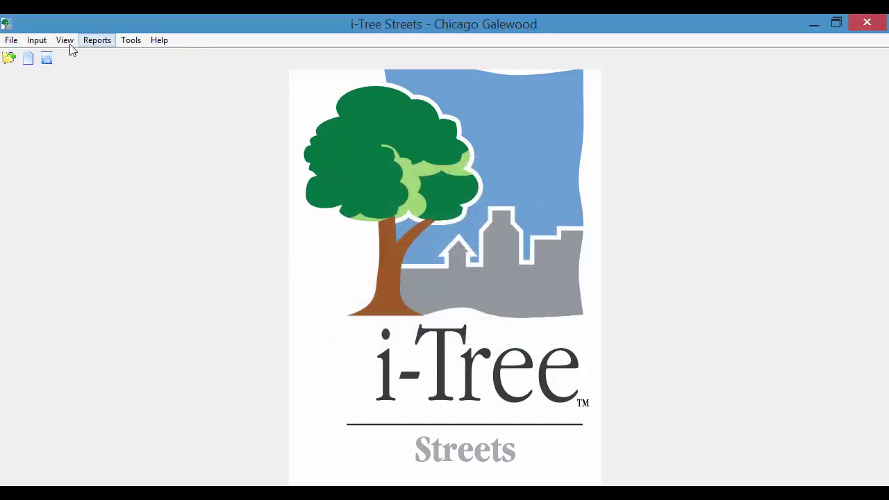
# Save the Chicago Galewood project with File > Save Project.
pyautogui.click(11, 41)
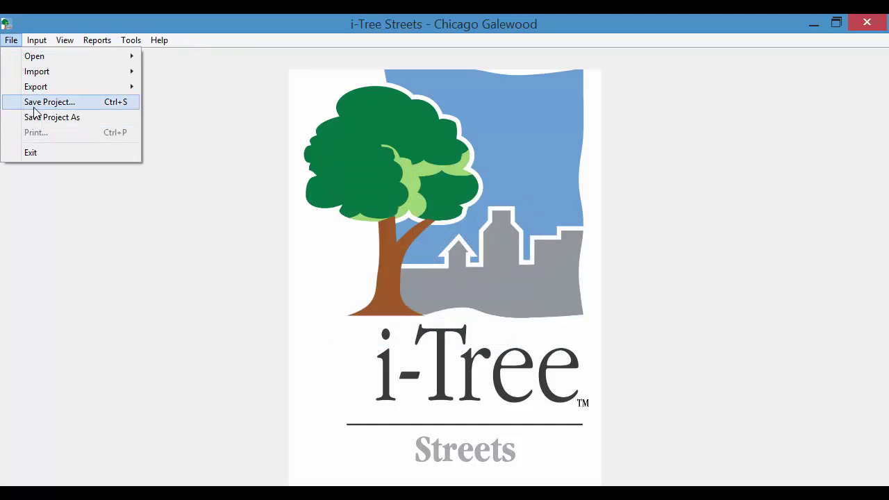
pyautogui.click(33, 107)
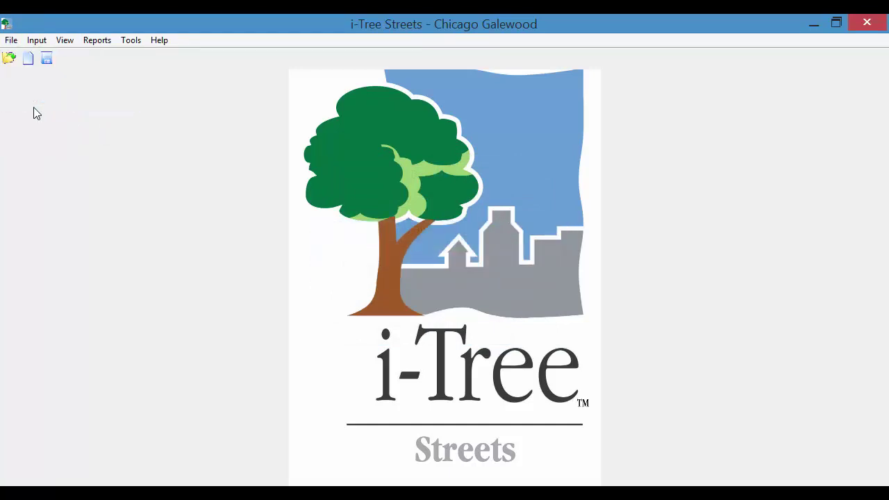